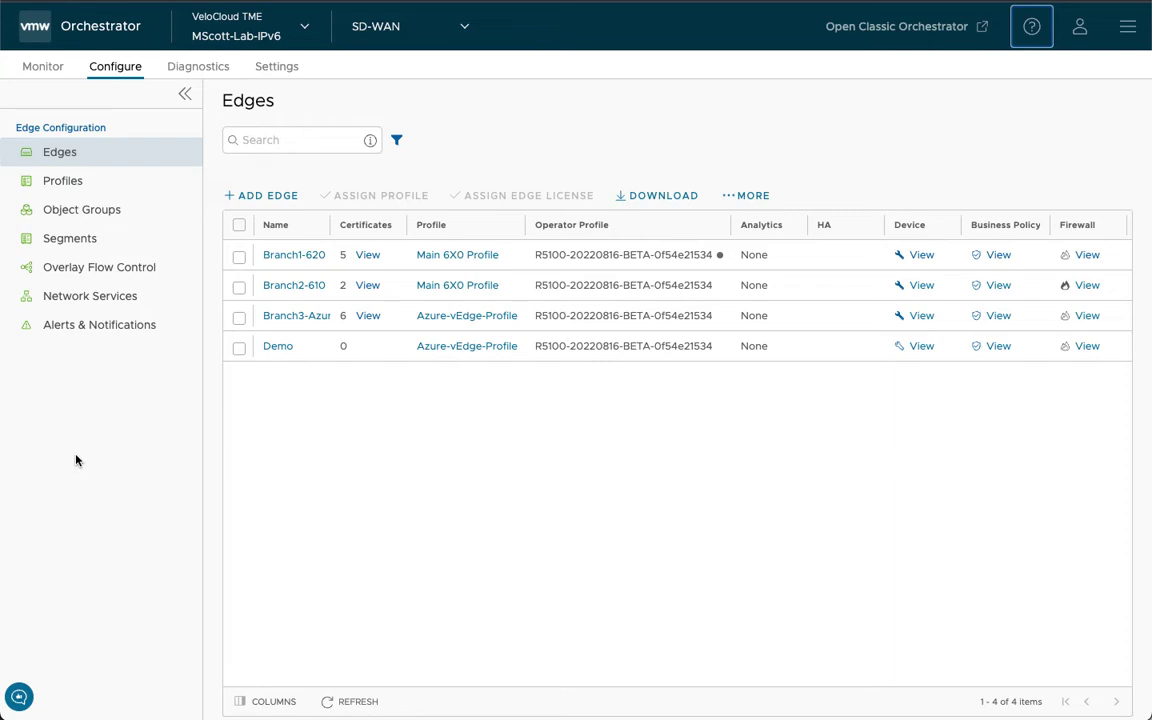
Open the Profiles page under Configure to list the five edge profiles
click(85, 186)
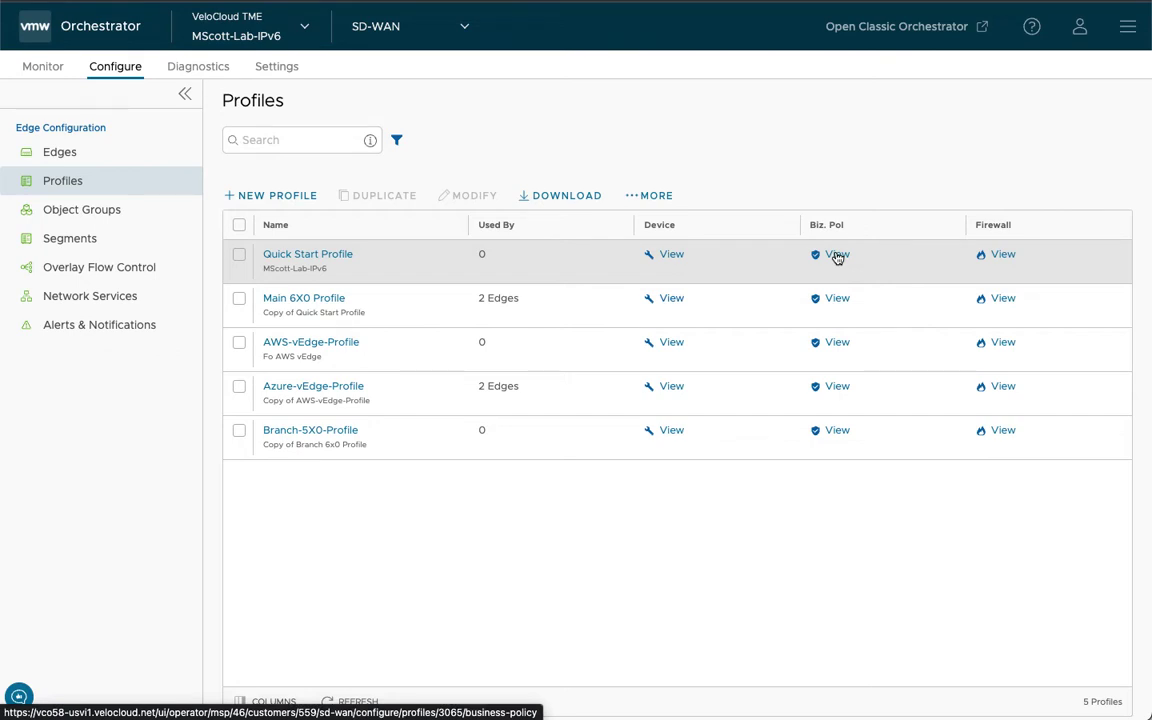
Open the Quick Start Profile's business policy and scroll through its rules (Box, Speedtest, Skype)
click(837, 256)
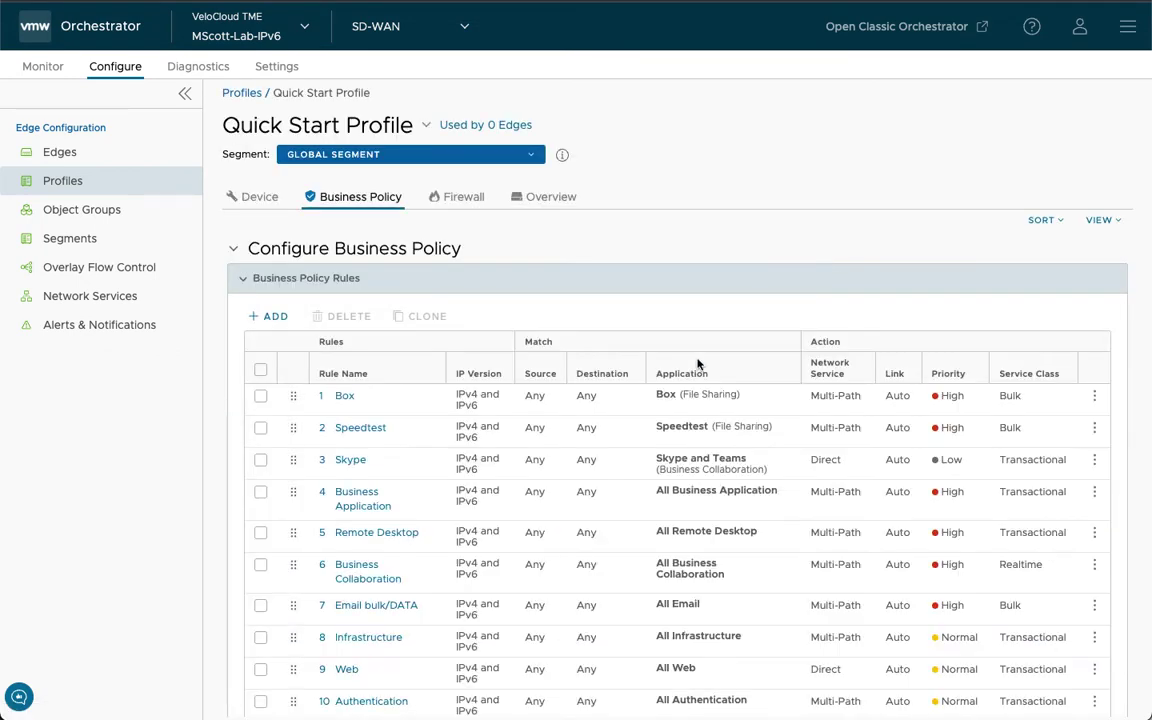
scroll(698, 364, down, 5)
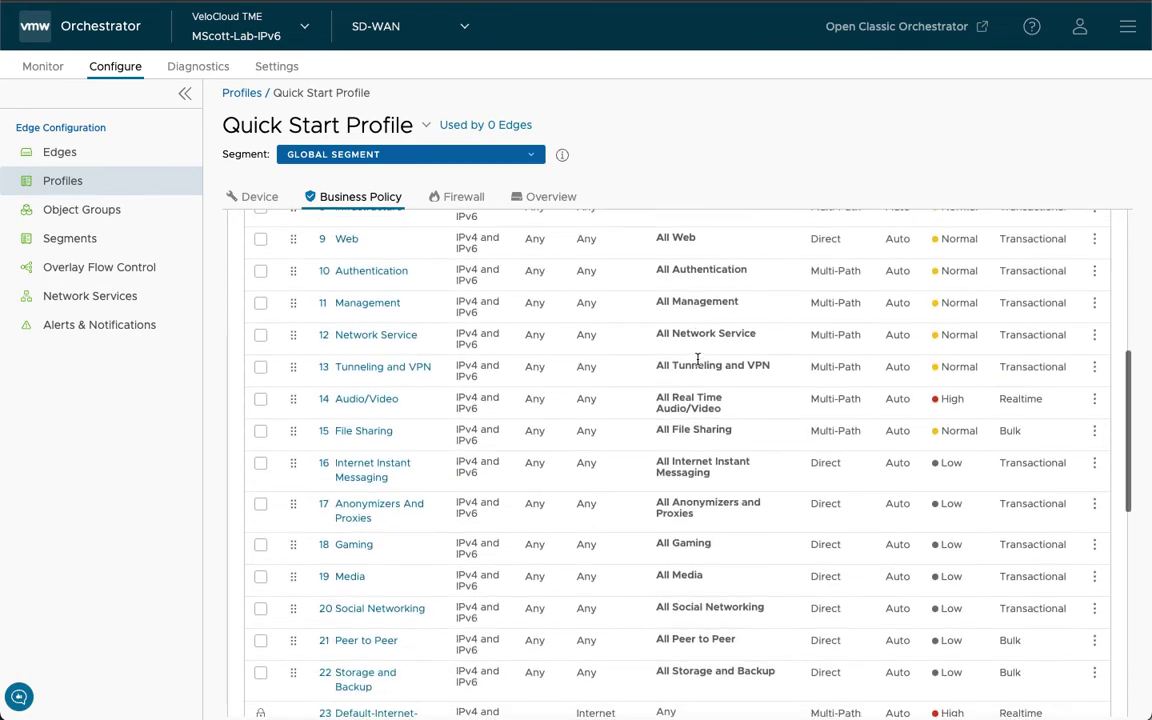
scroll(698, 364, down, 1)
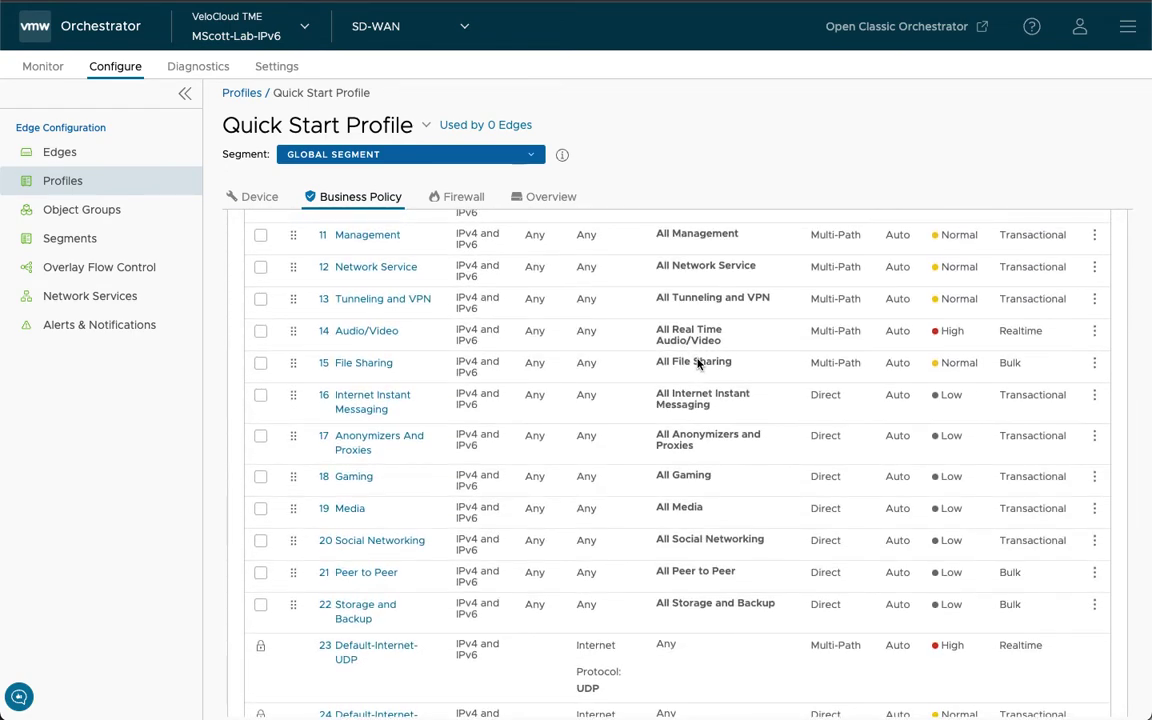
scroll(698, 364, down, 1)
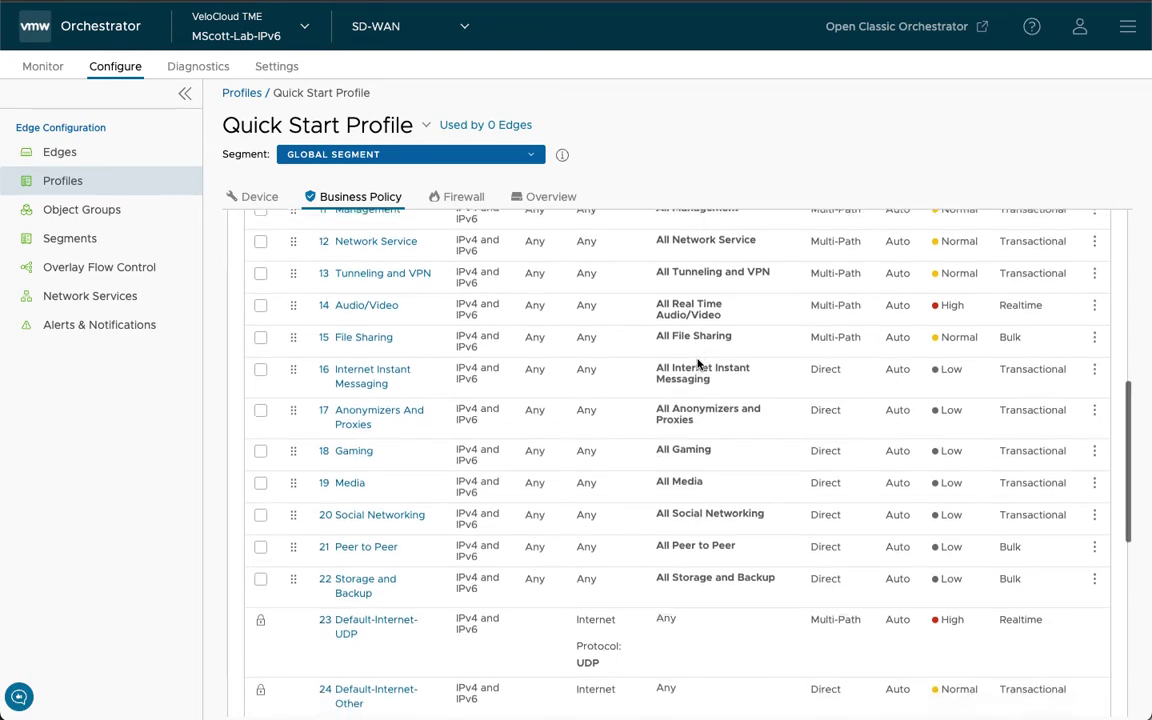
scroll(698, 362, up, 5)
scroll(698, 360, up, 3)
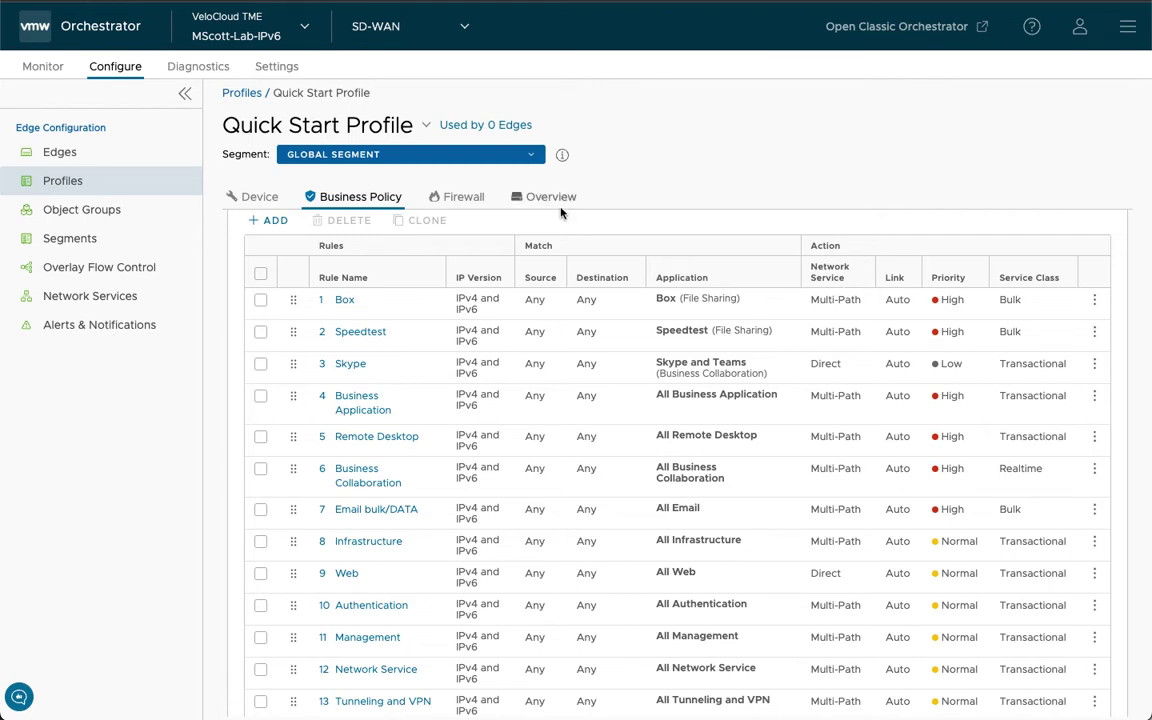
click(344, 300)
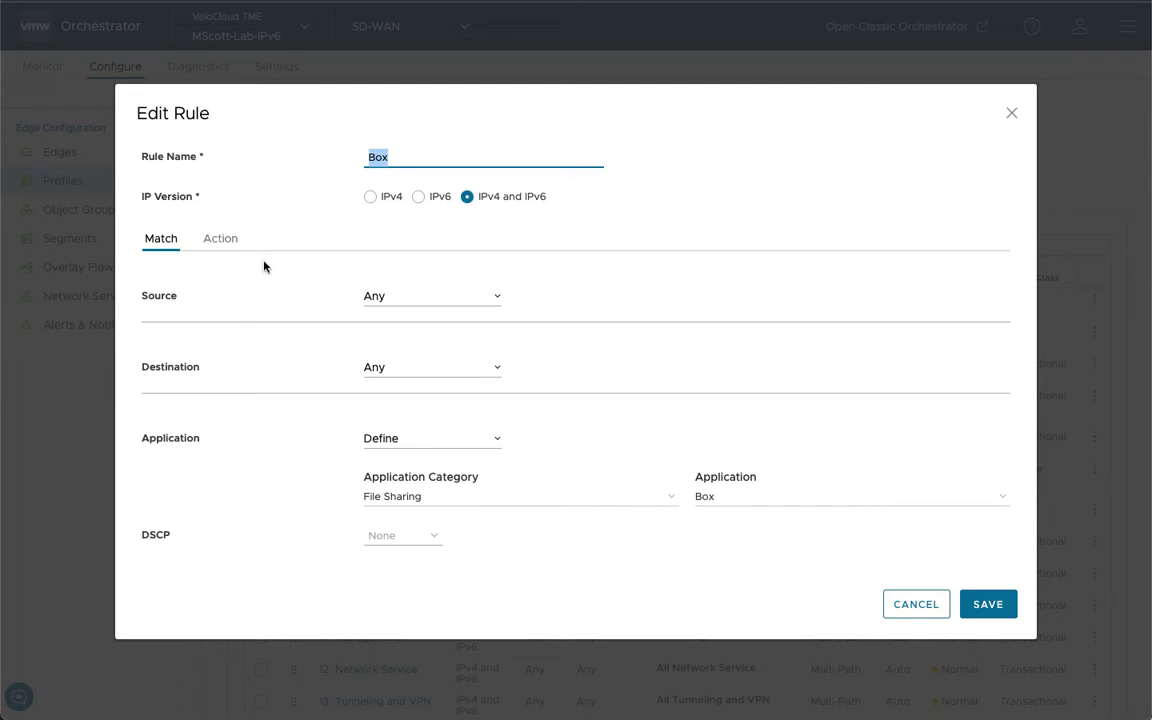
click(222, 244)
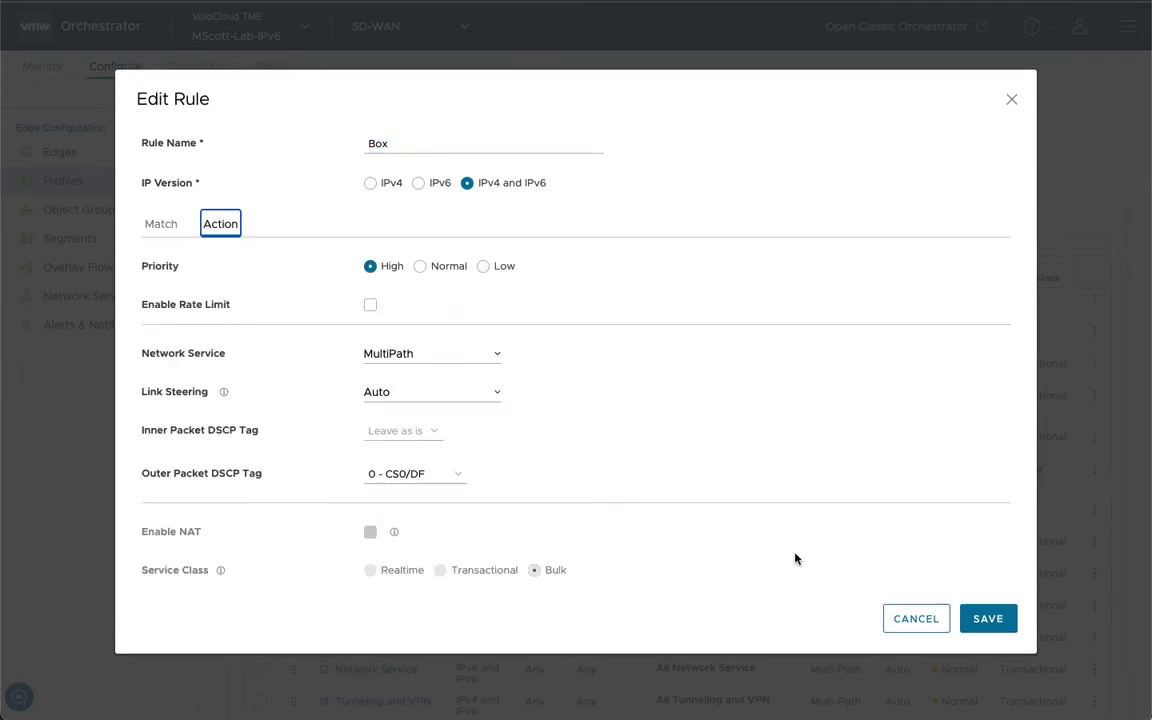
click(916, 620)
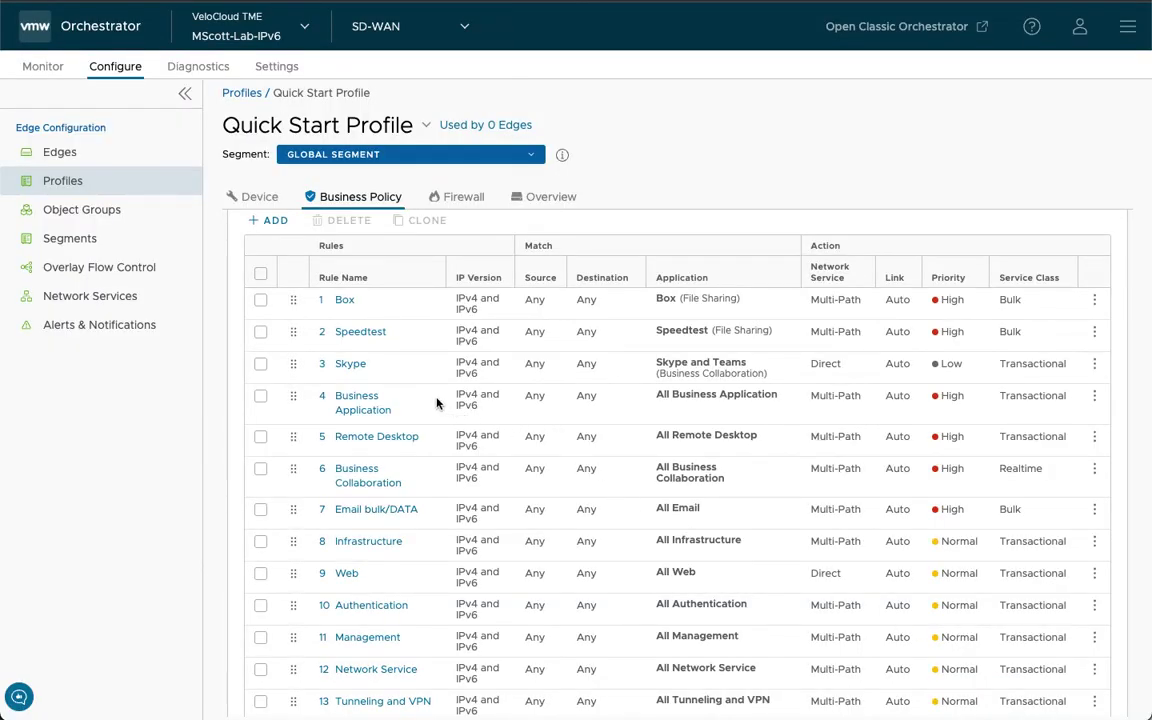
Start a new business policy rule, leaving Source unchanged and setting Destination and Application to Define
click(266, 220)
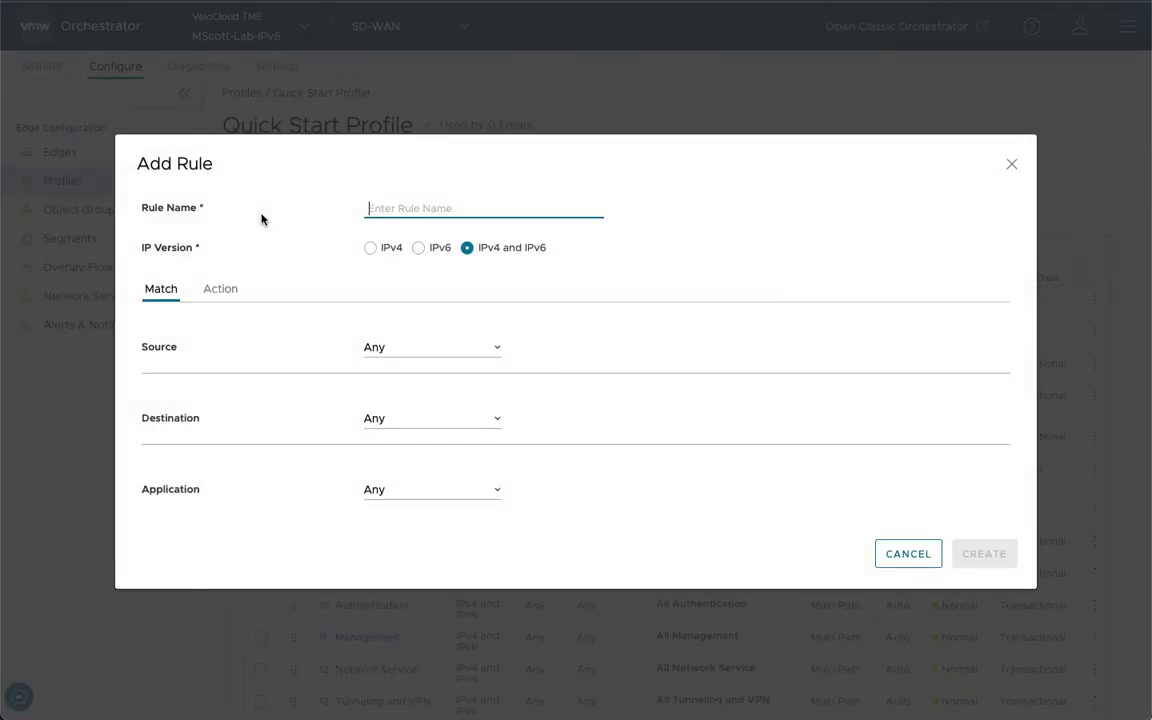
click(479, 360)
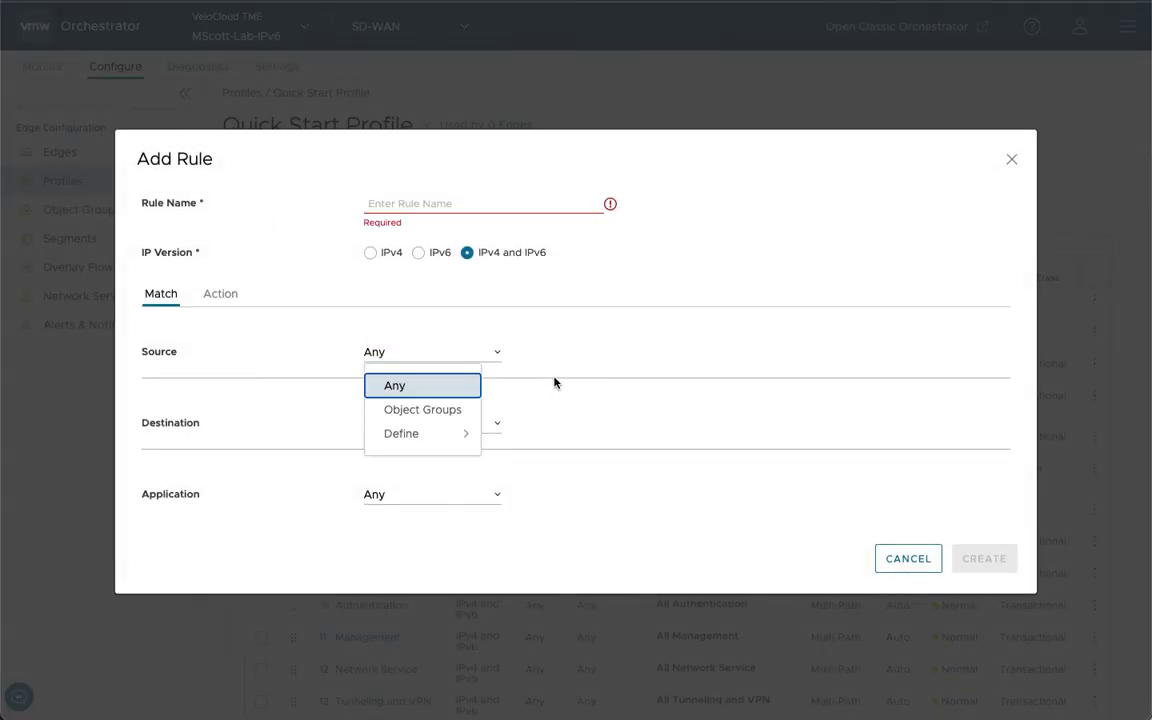
key(Escape)
click(495, 428)
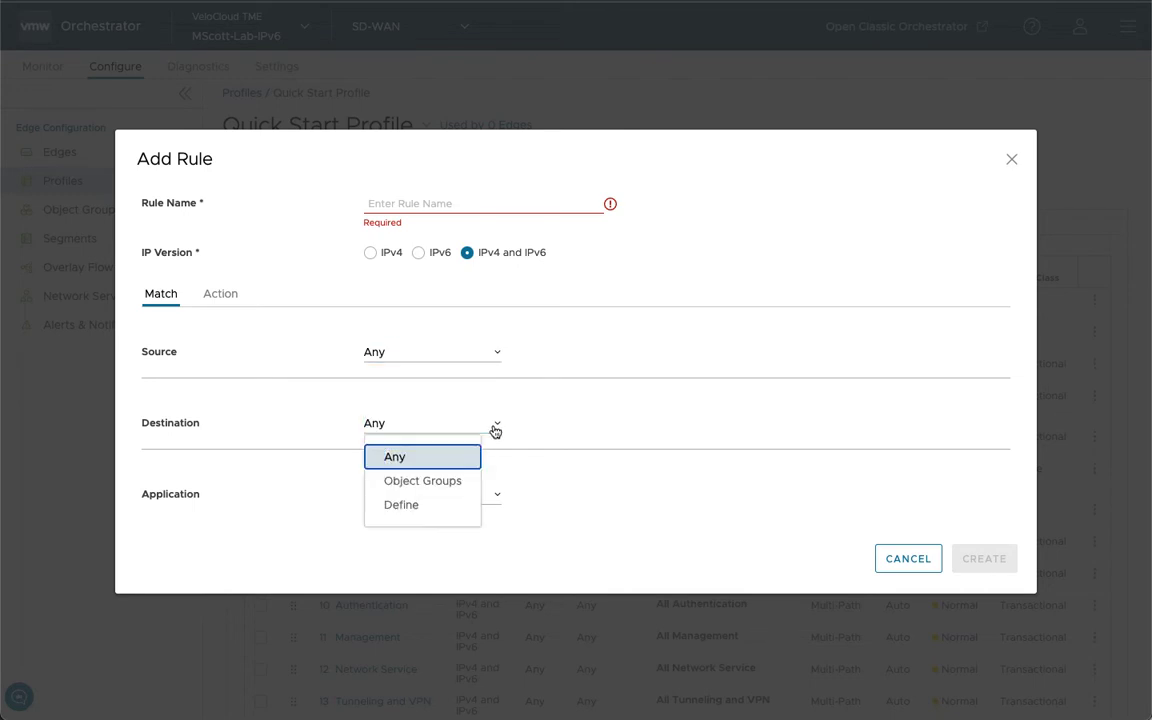
click(405, 503)
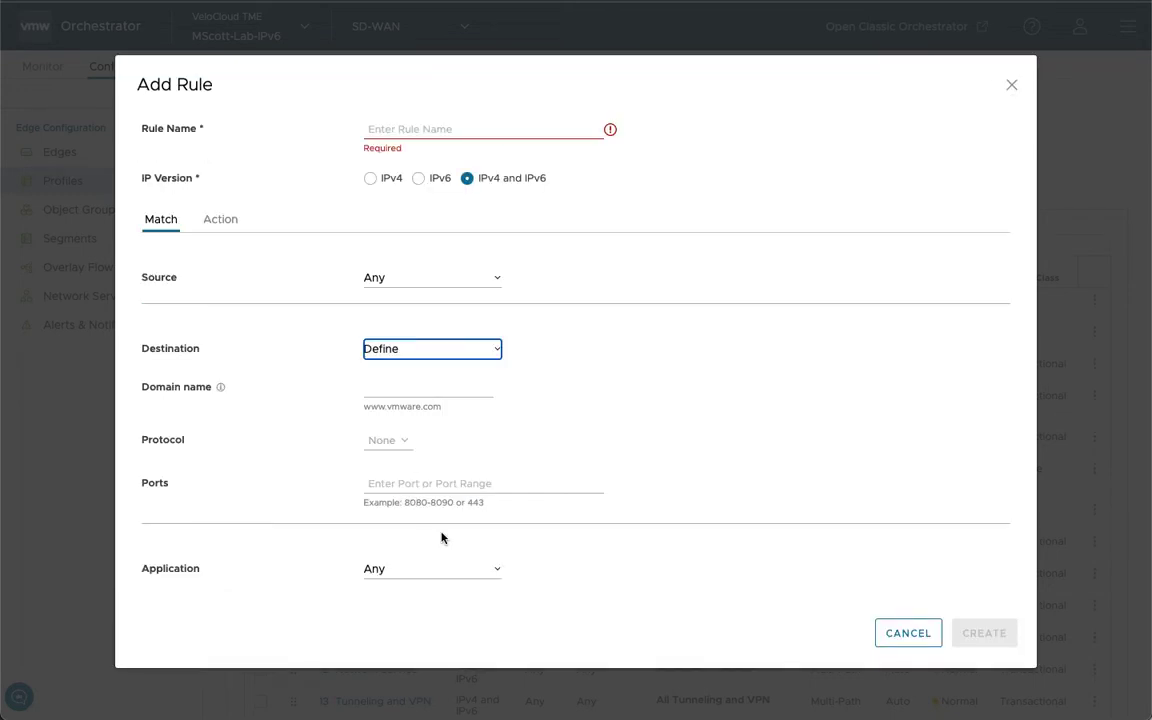
click(447, 570)
click(404, 627)
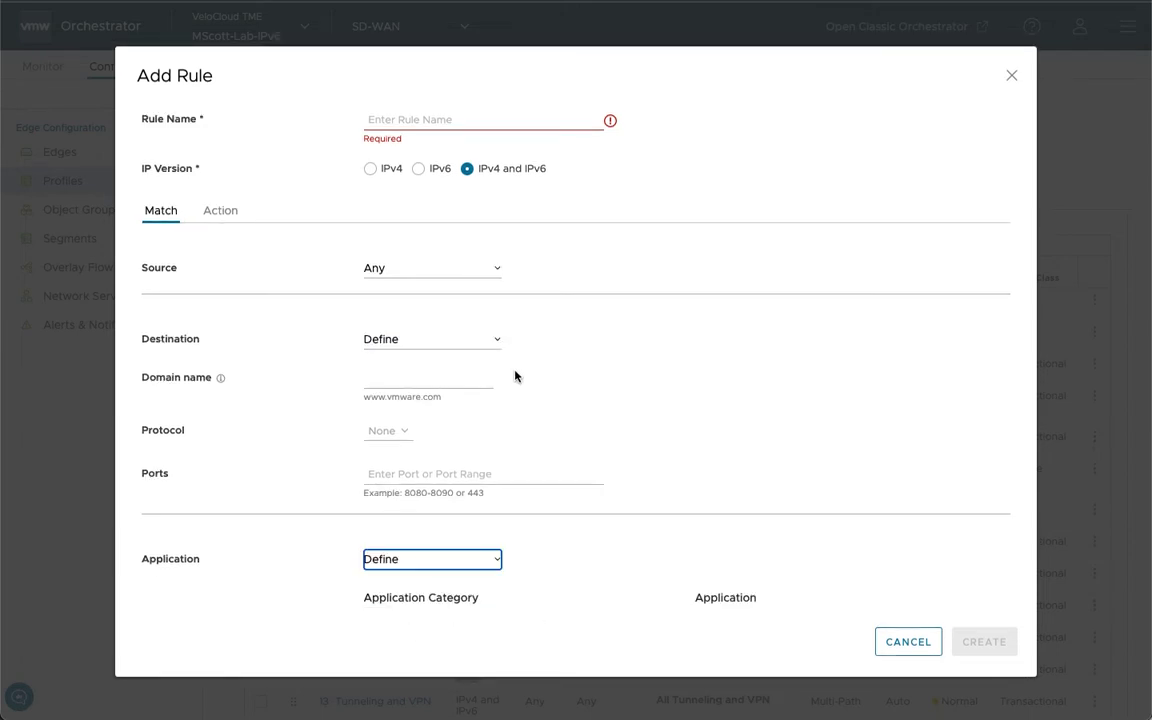
In the new rule's Action settings, enable rate limiting and check the Network Service choices
click(211, 214)
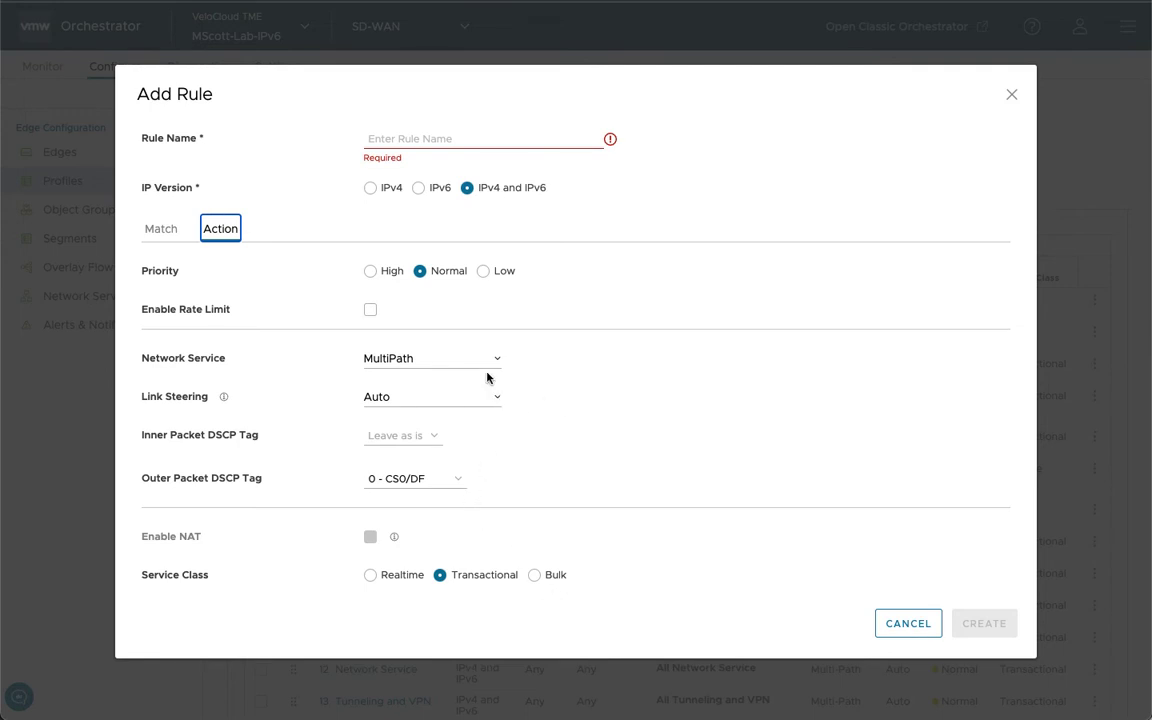
click(379, 312)
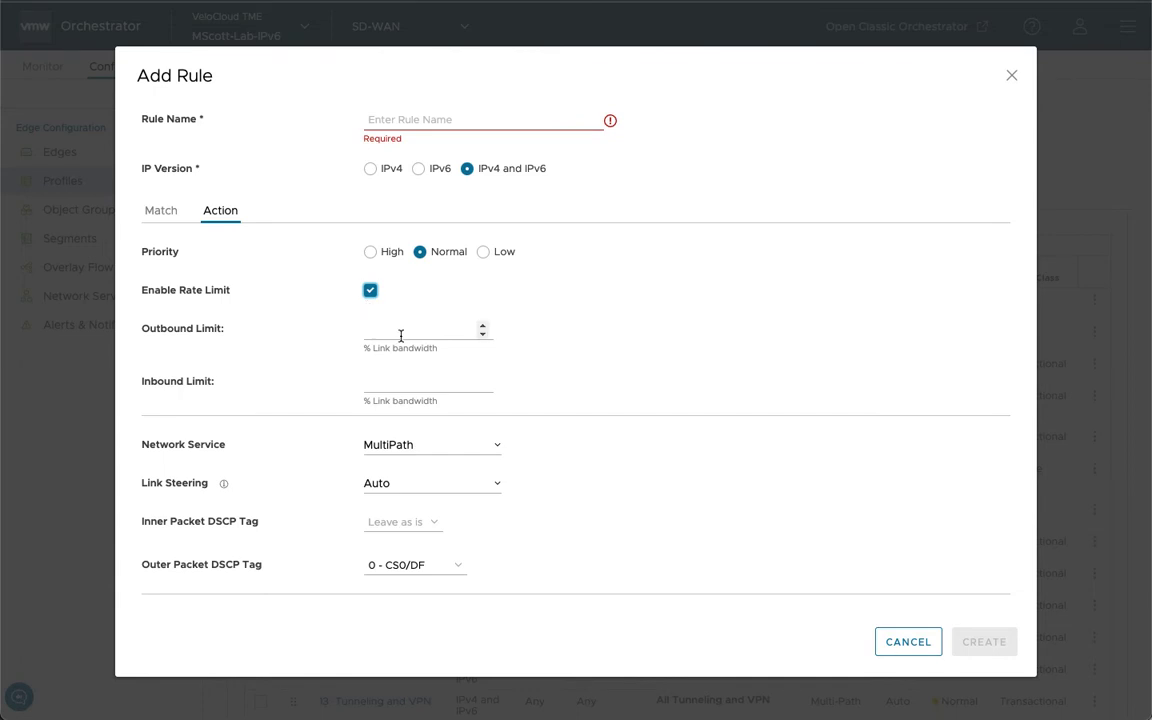
click(425, 452)
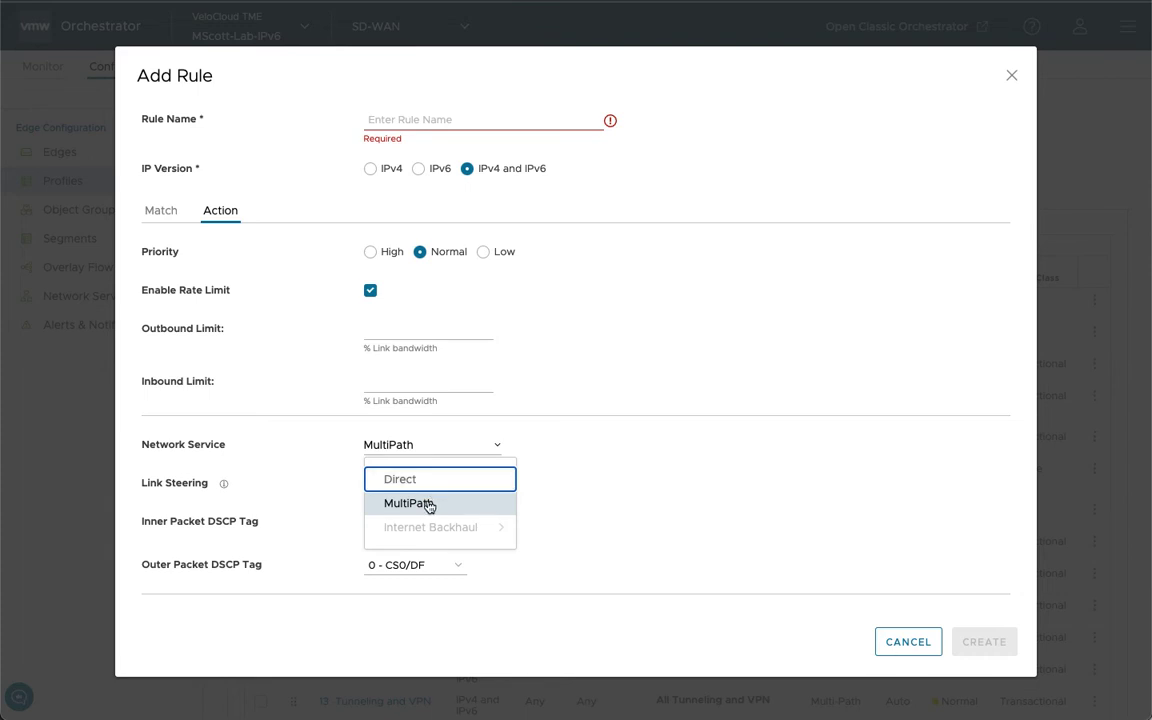
Discard the new rule with MultiPath kept, then review the rules and try reordering the Box rule
click(591, 517)
key(Escape)
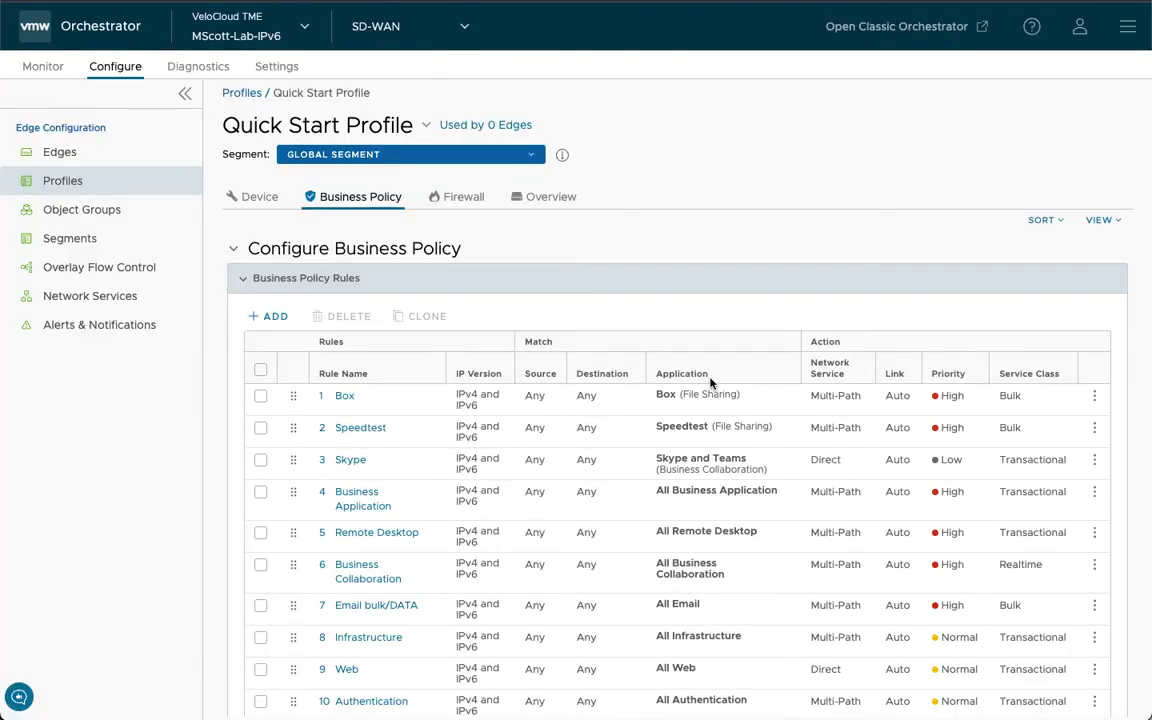
scroll(711, 382, down, 1)
scroll(711, 382, down, 3)
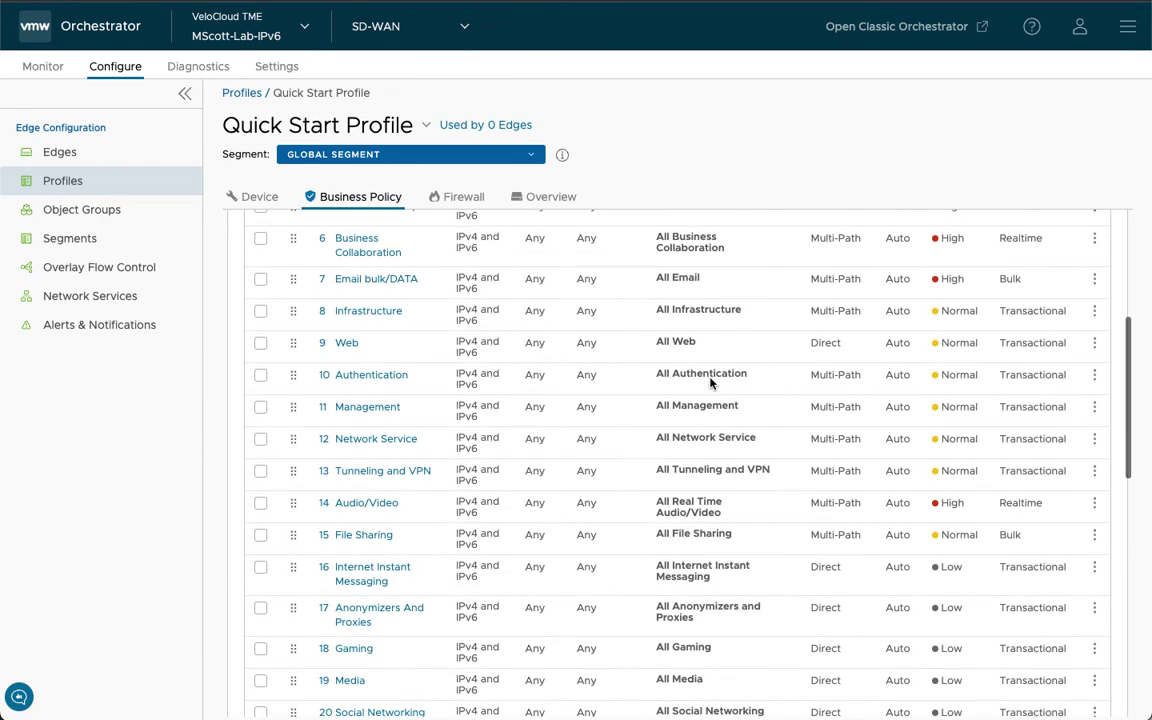
scroll(710, 381, up, 3)
scroll(711, 382, up, 1)
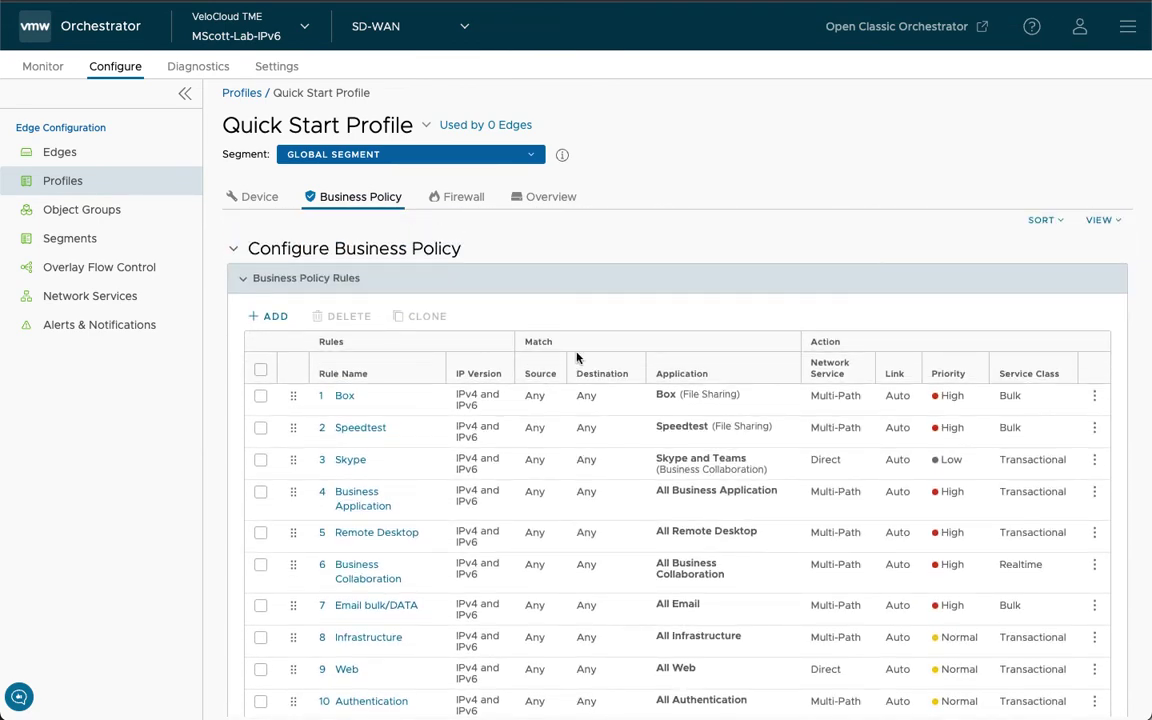
mouse_move(294, 401)
mouse_down()
mouse_move(293, 440)
mouse_move(296, 400)
mouse_up()
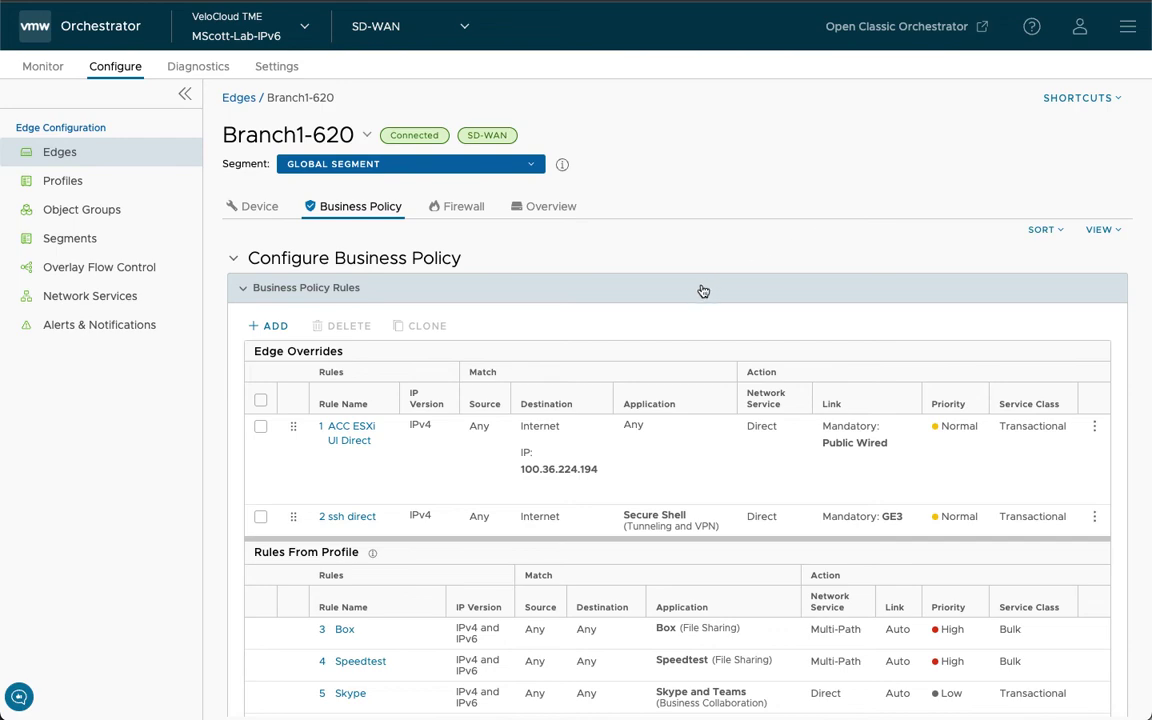
View the details of Branch1-620's inherited Box rule, then close them
scroll(540, 492, down, 5)
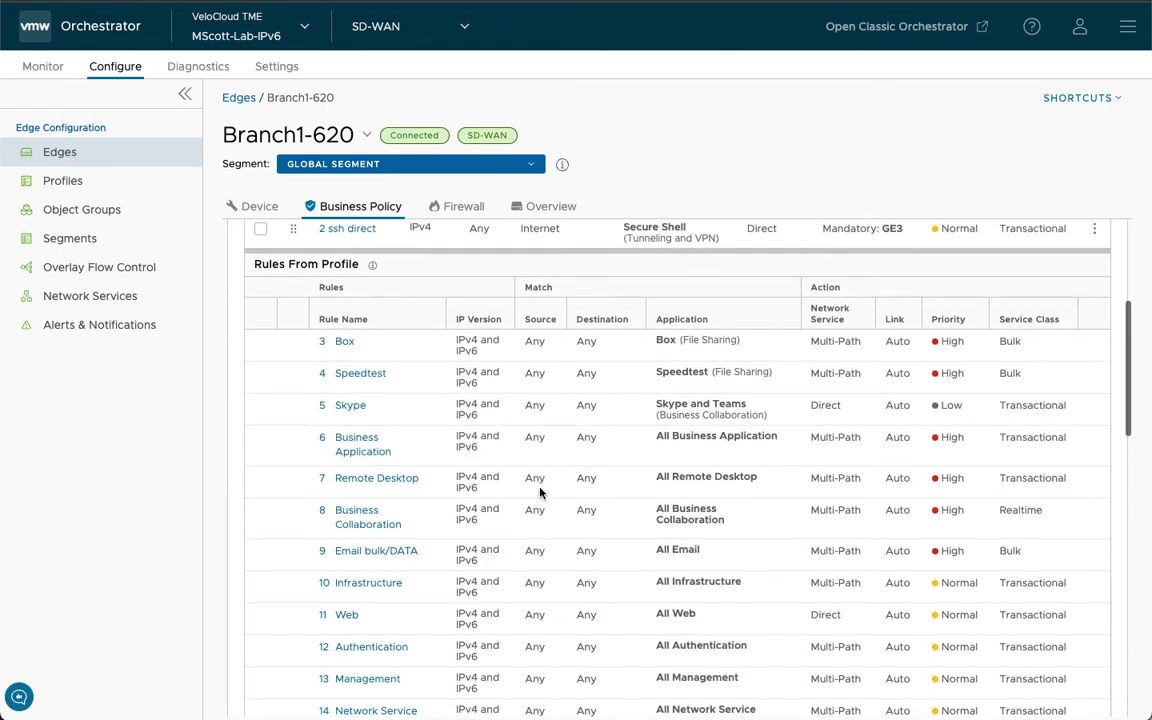
scroll(540, 488, down, 5)
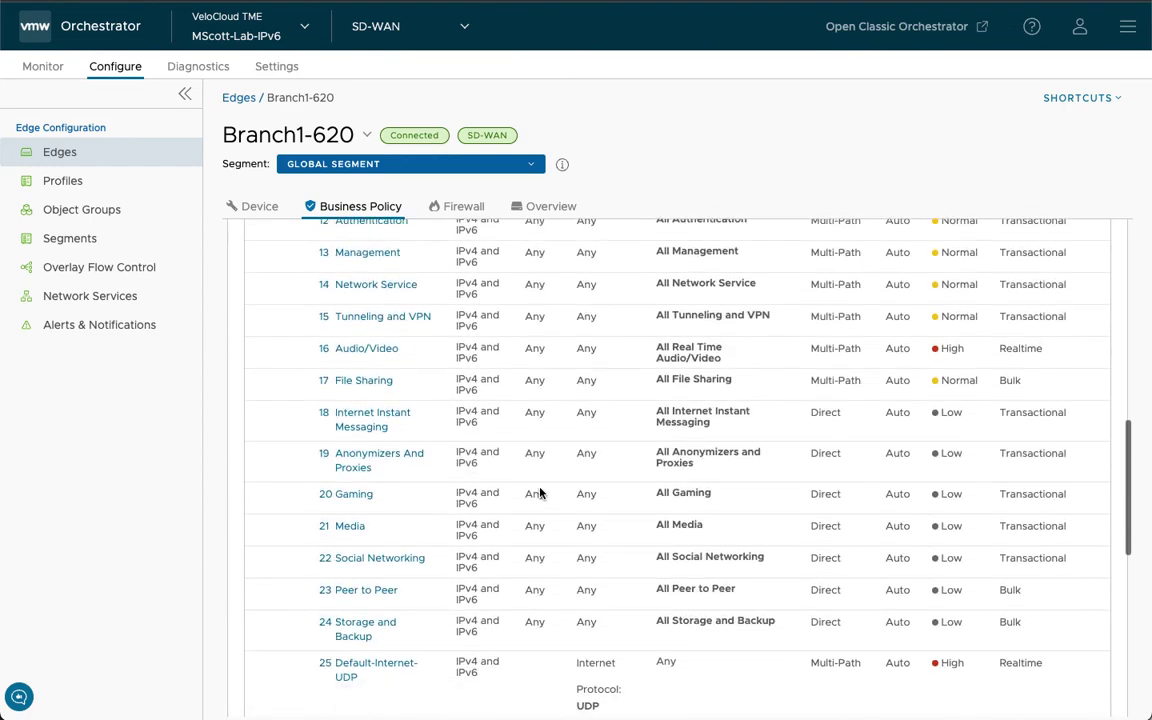
scroll(540, 488, up, 5)
scroll(540, 492, up, 3)
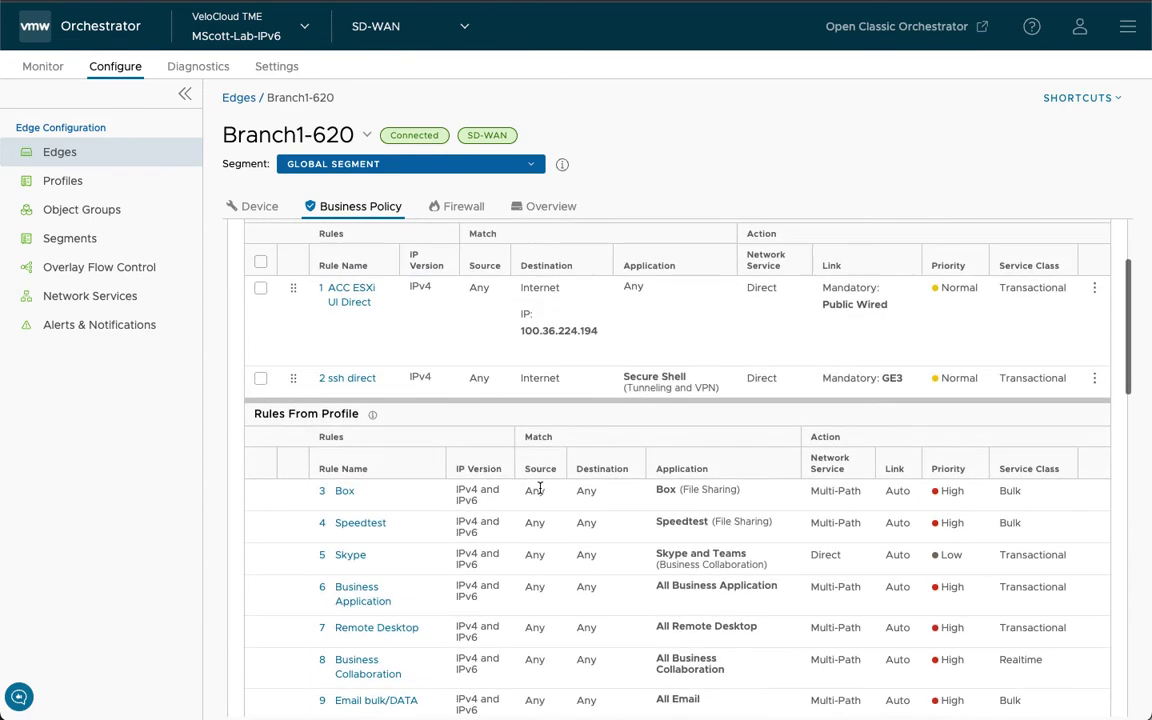
click(334, 488)
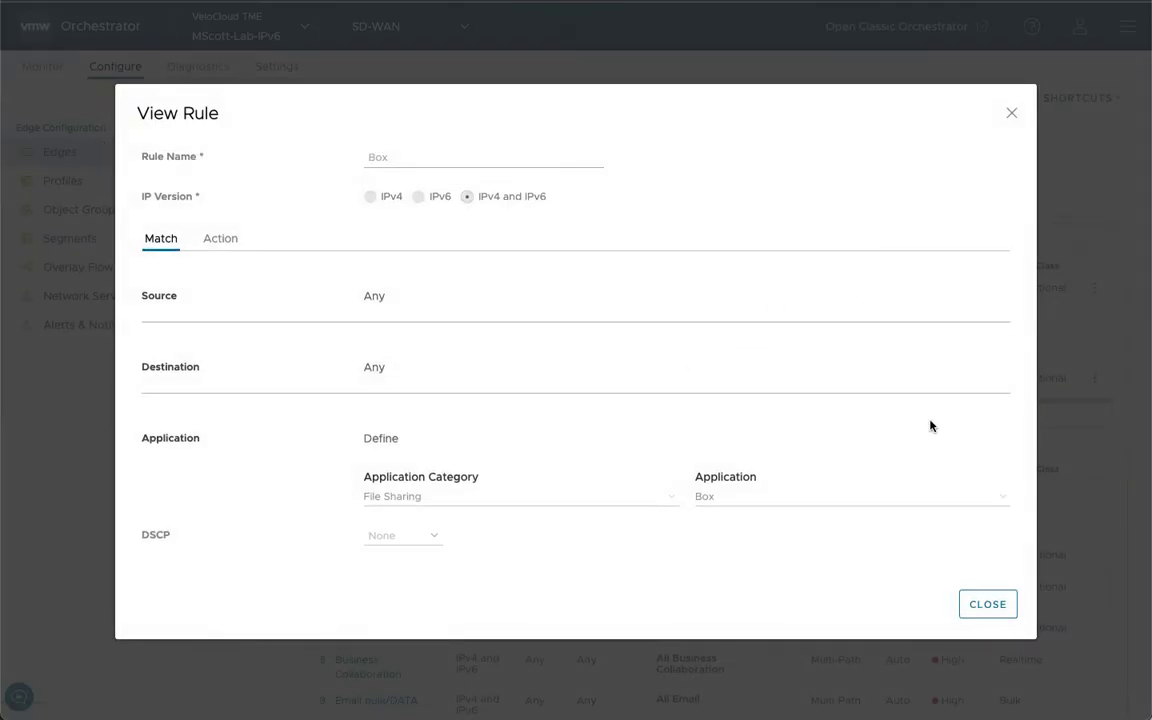
click(1011, 114)
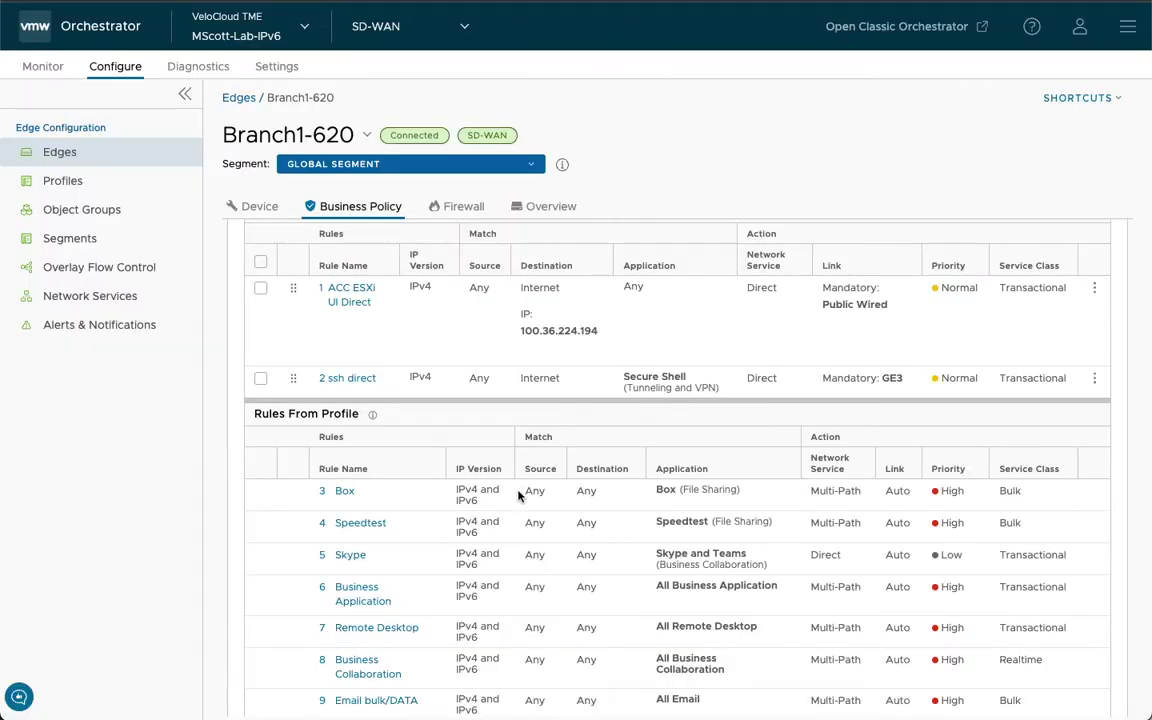
scroll(449, 465, up, 3)
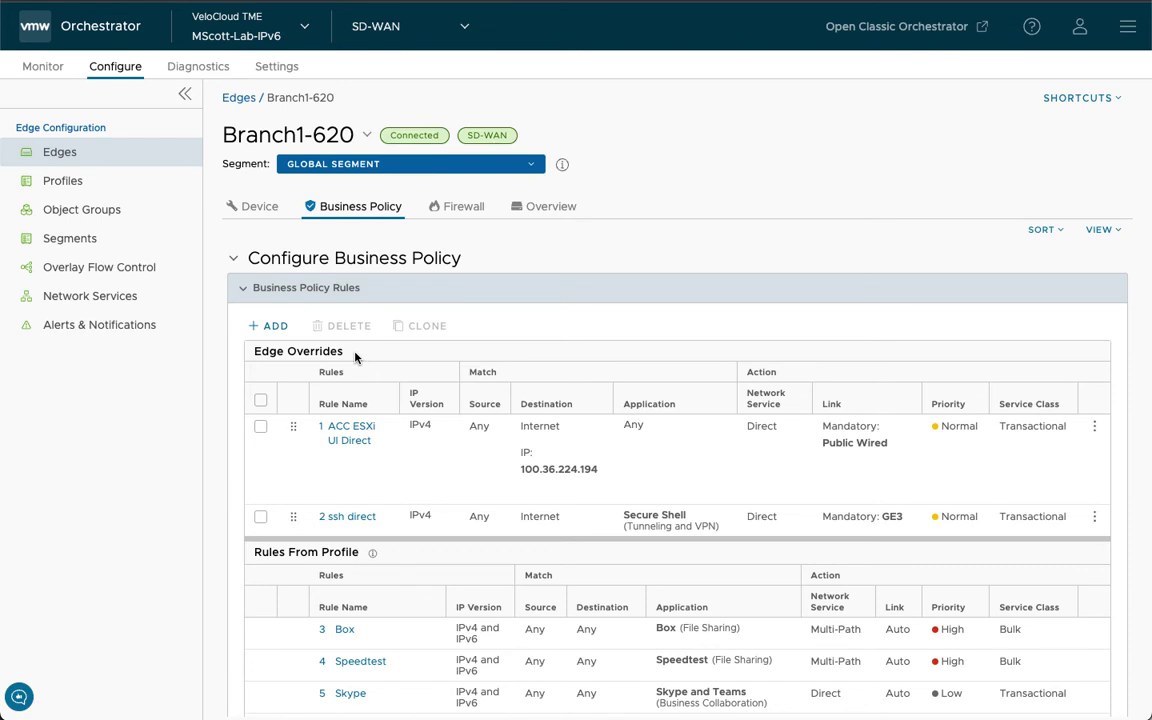
Review the ssh direct override rule's match and action settings, then cancel without saving
click(345, 519)
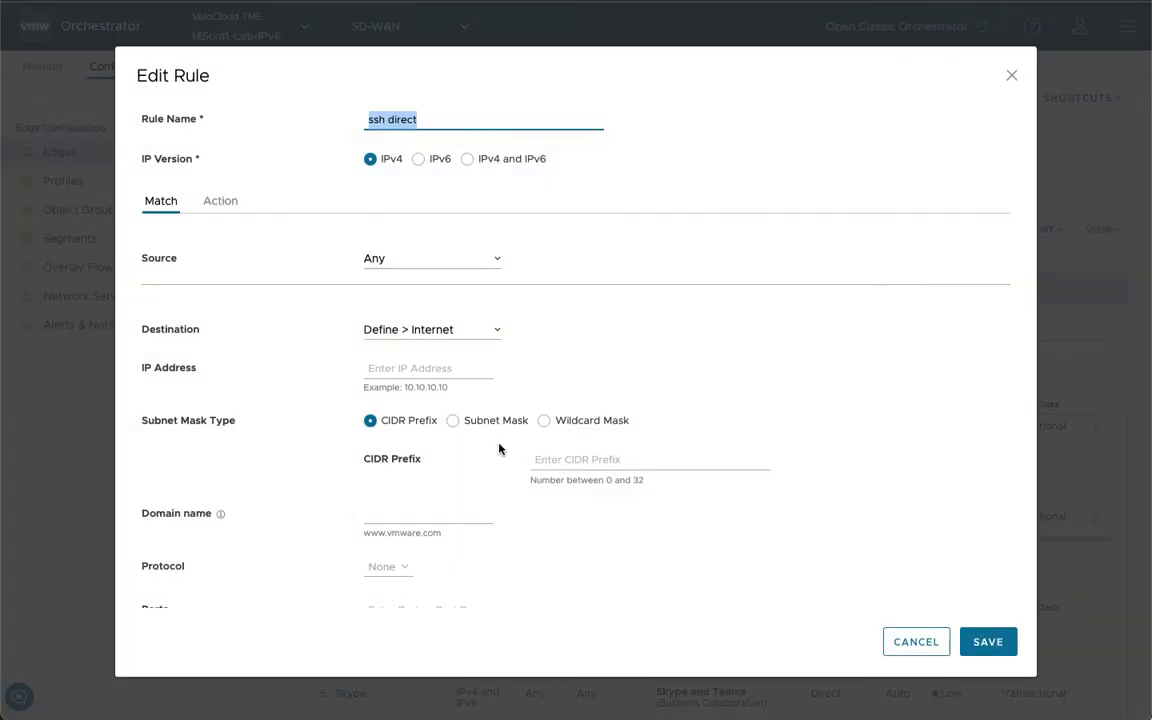
scroll(470, 490, down, 1)
scroll(465, 501, down, 3)
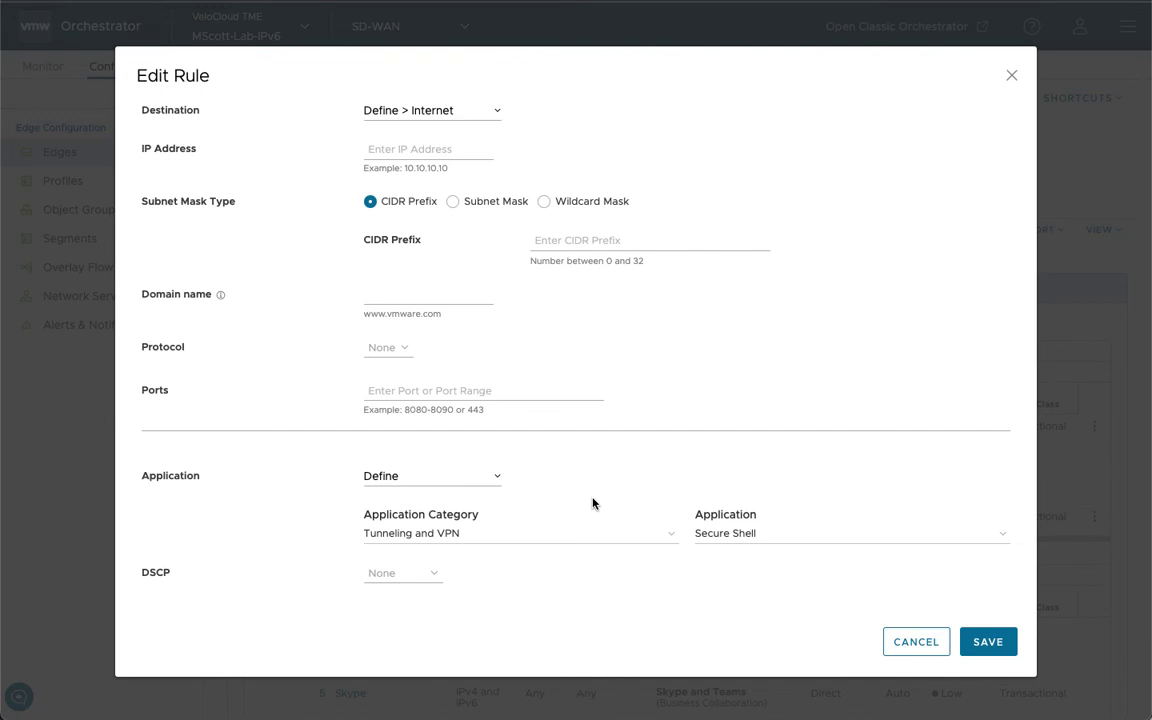
scroll(592, 503, up, 4)
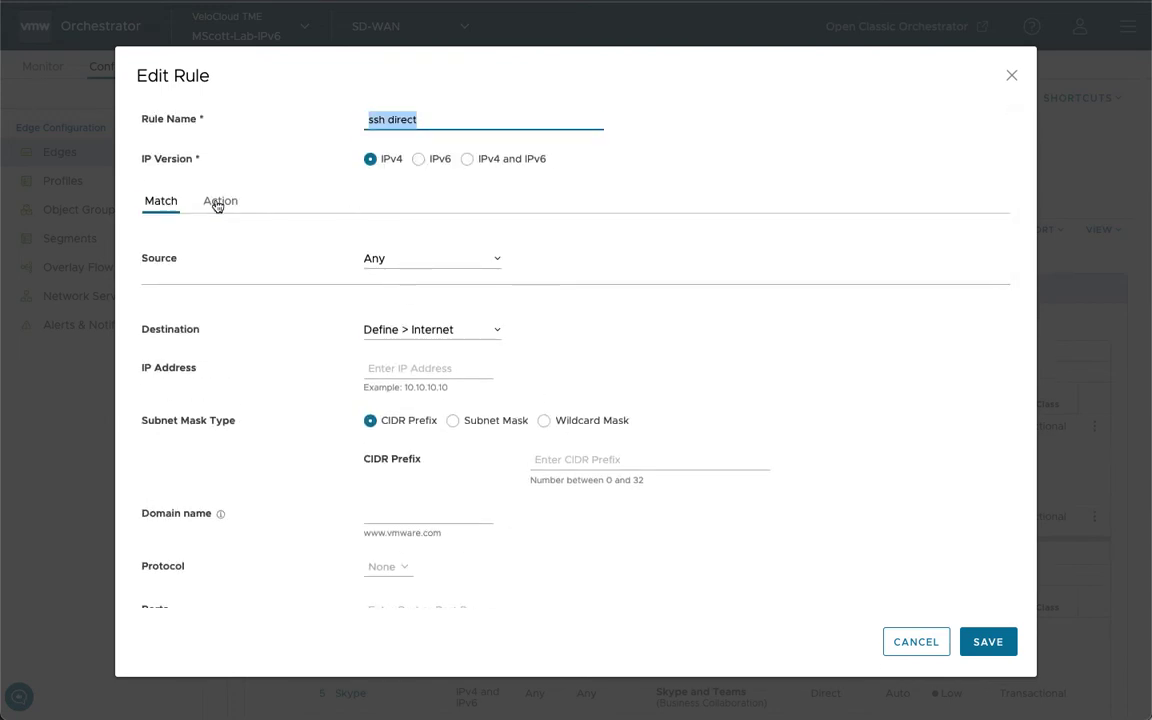
click(214, 203)
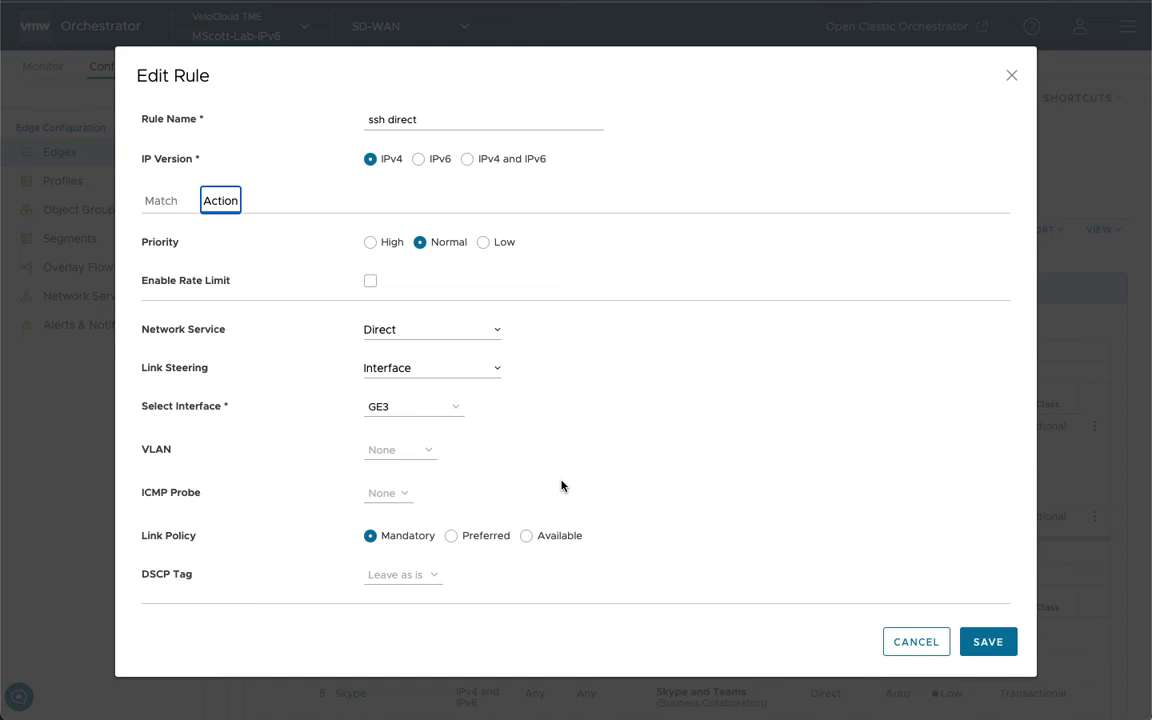
click(905, 638)
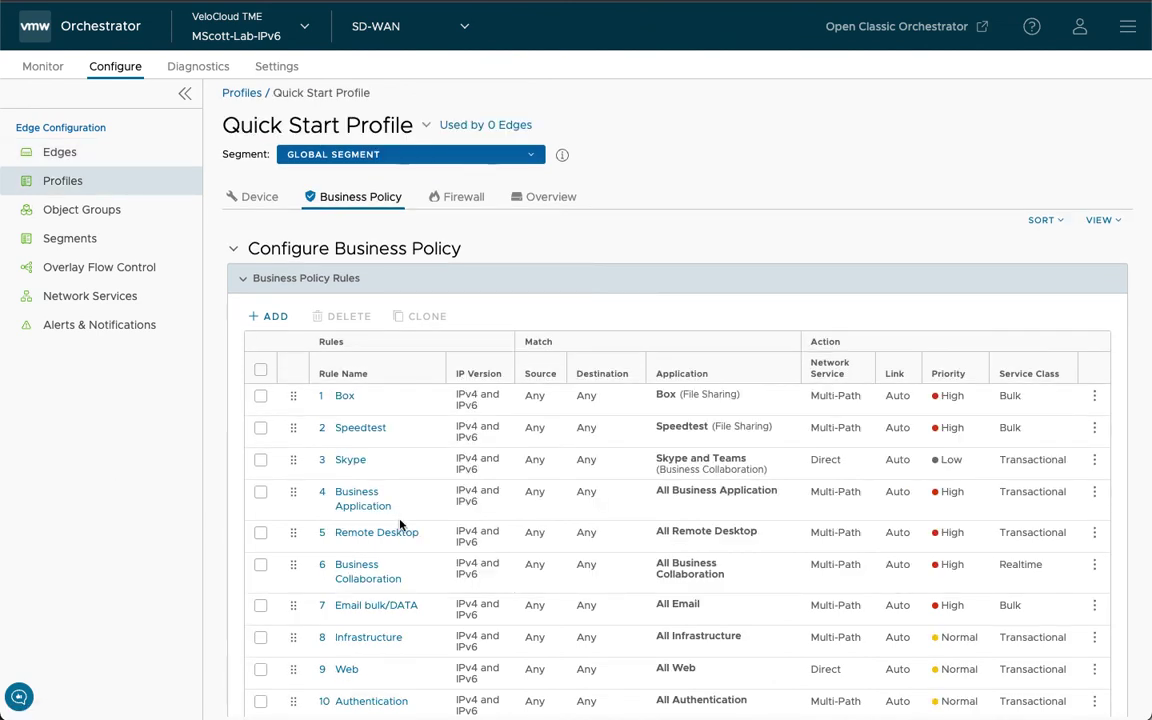
Scroll past the four locked default rules to the SD-WAN Traffic Class and Weight Mapping table
scroll(399, 524, down, 10)
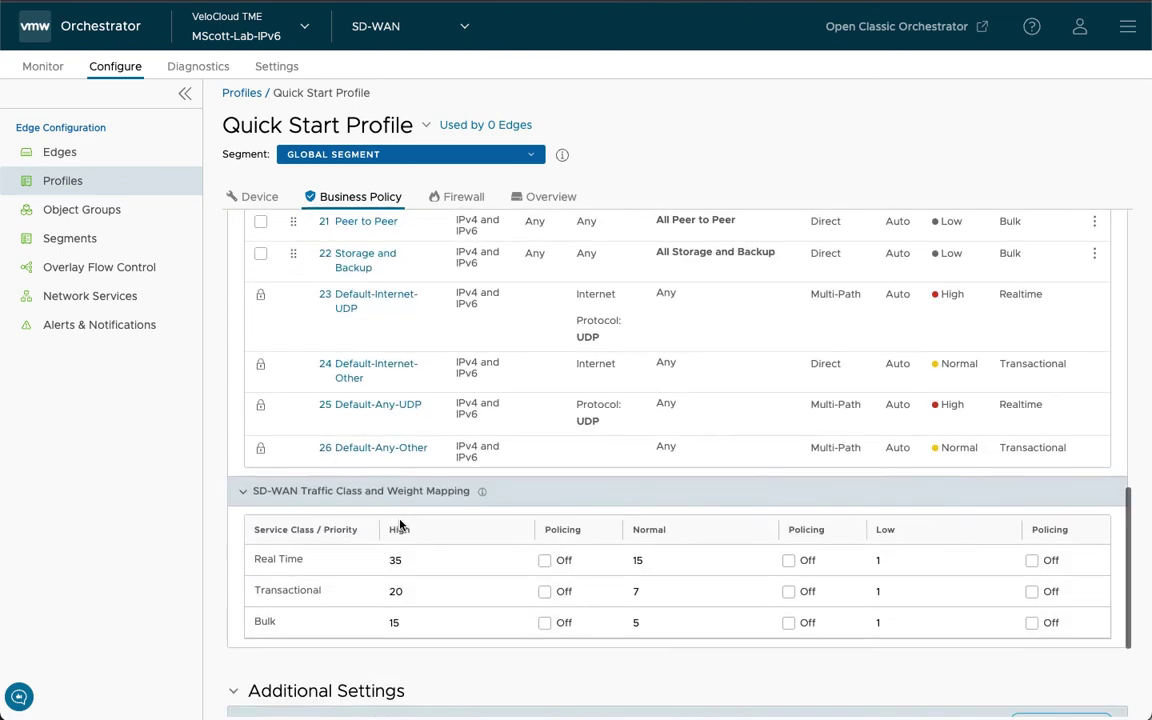